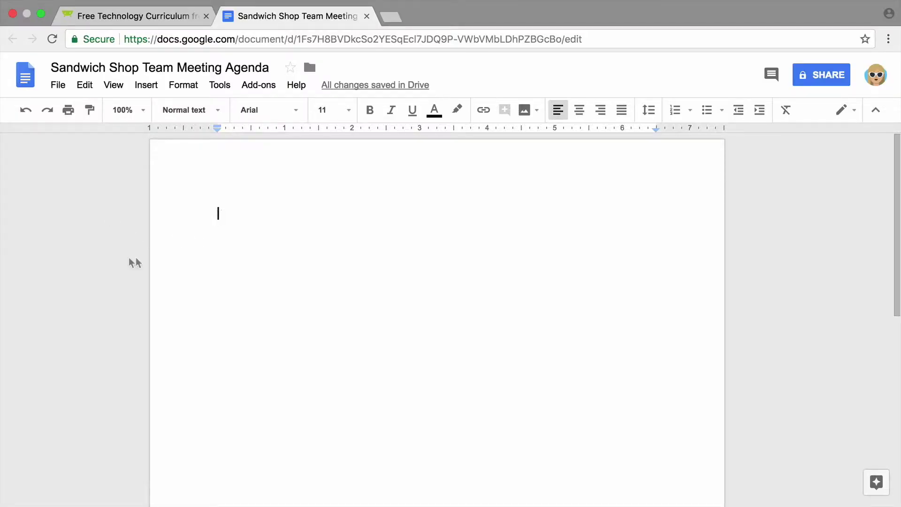
type("Team Meeting")
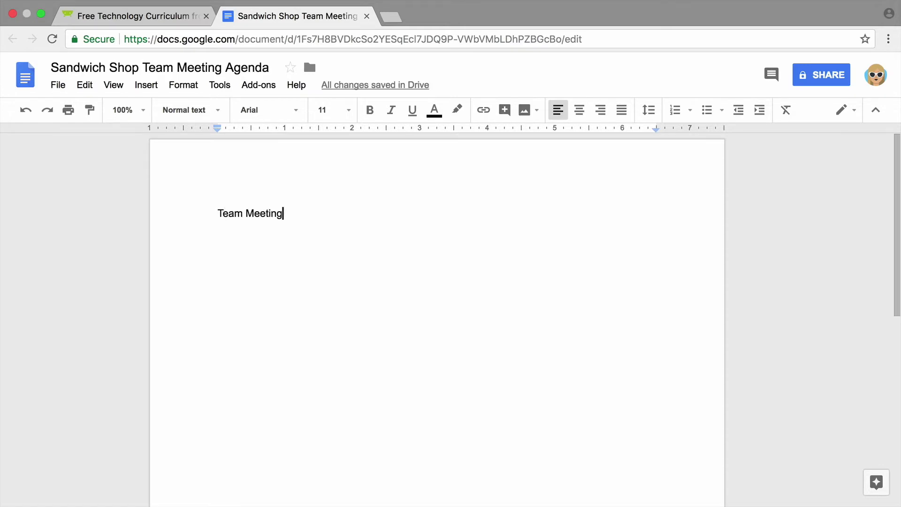
Enter 'Team Meeting', the date and time, South Conference Room, and the three attendees on separate lines
key("Return")
key("Return")
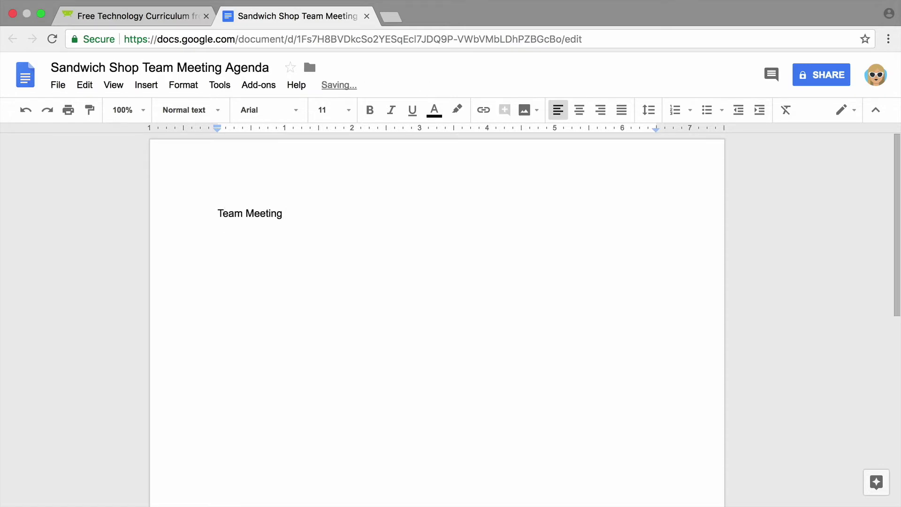
type("September 20, 2")
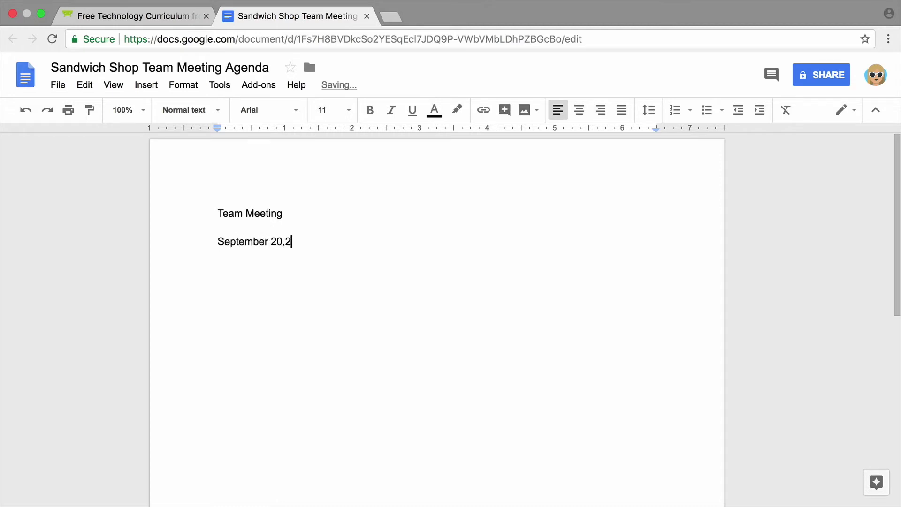
key("BackSpace")
type("2018, 10:00 AM")
key("Return")
type("South Conference Room")
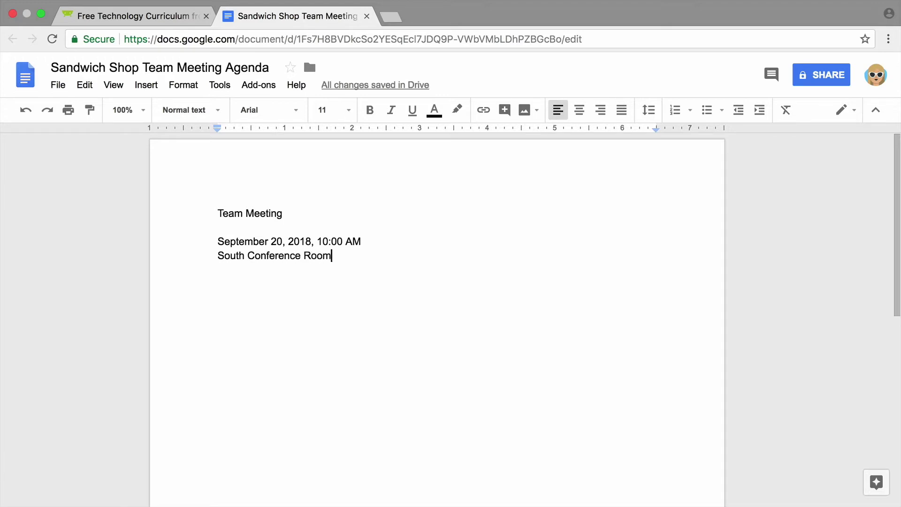
key("Return")
key("Return")
type("Sakira Harley, Linda ")
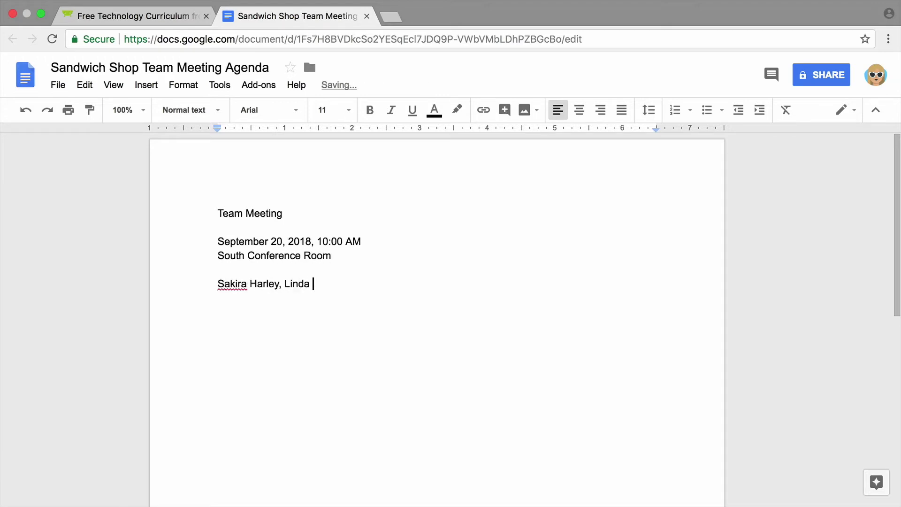
type("Yamamoto, Zach Jones")
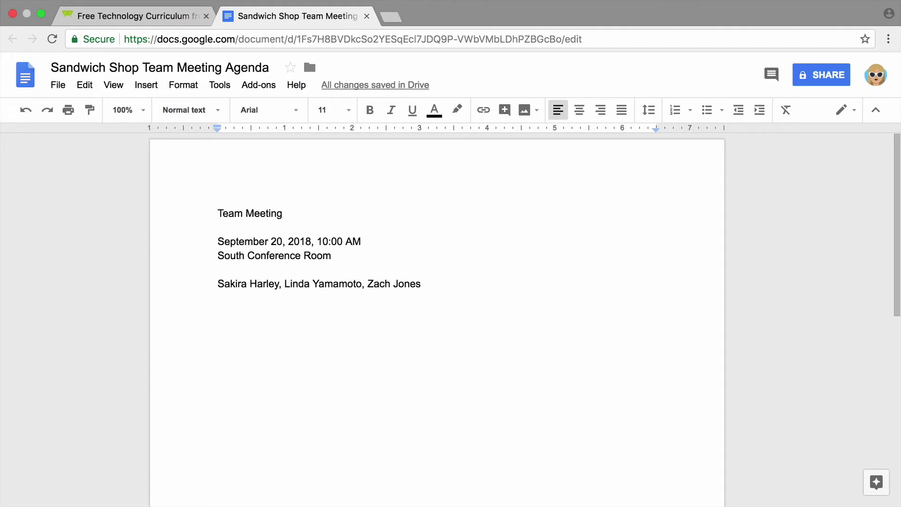
key("Return")
key("Return")
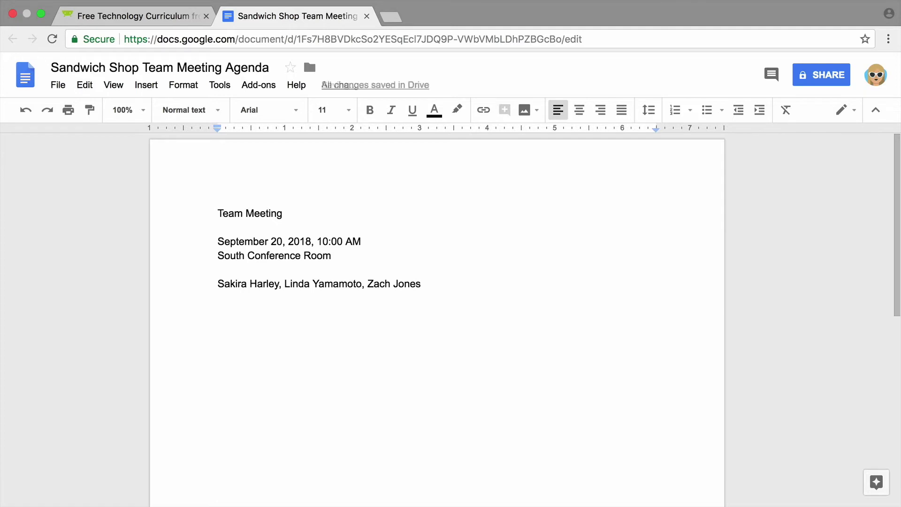
type("Find out what We")
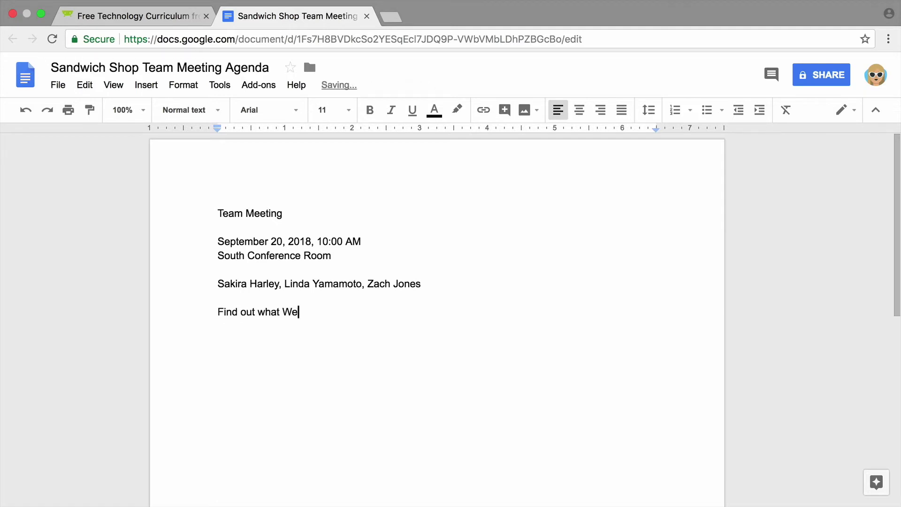
type("ndy learned at the conference")
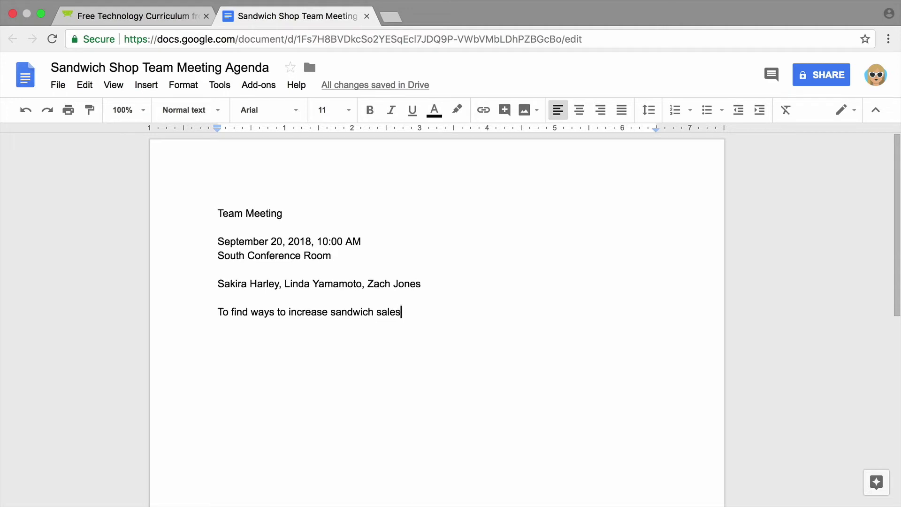
Give 'Team Meeting' the Title style, bold, and center alignment
left_click_drag(312, 212, 220, 211)
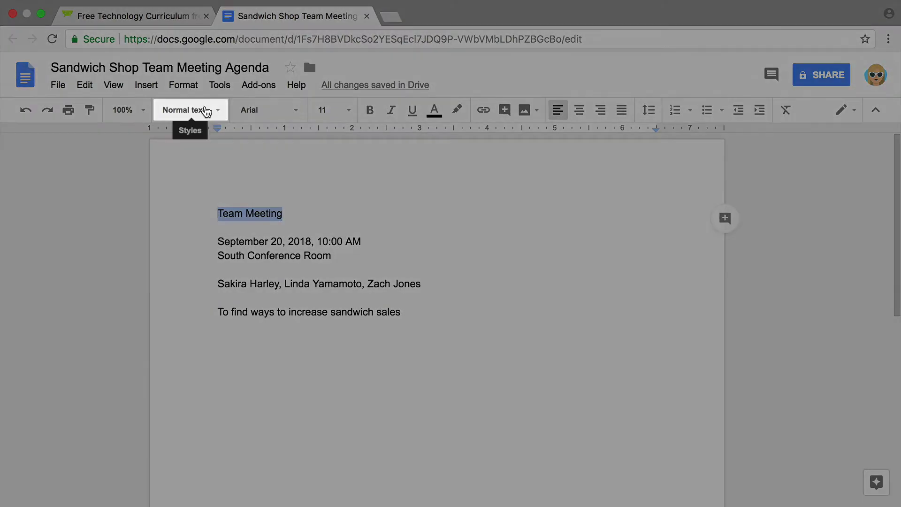
left_click(206, 112)
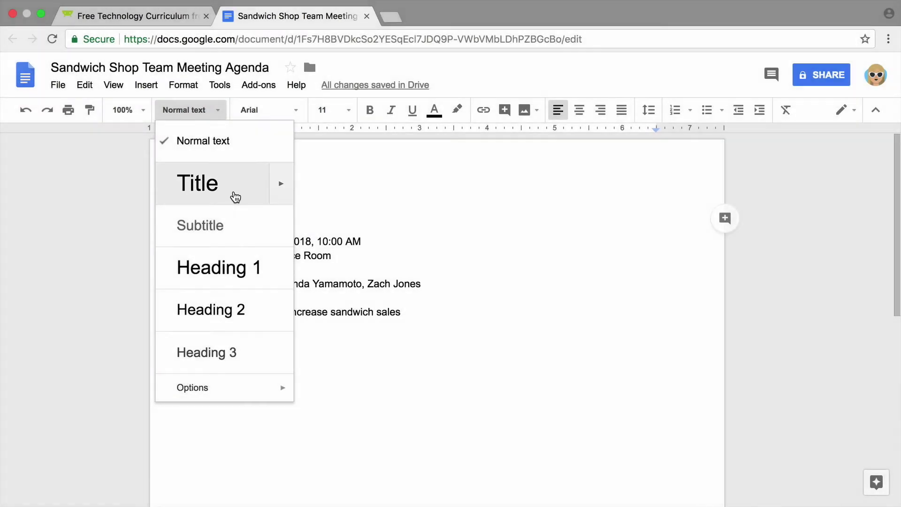
left_click(234, 197)
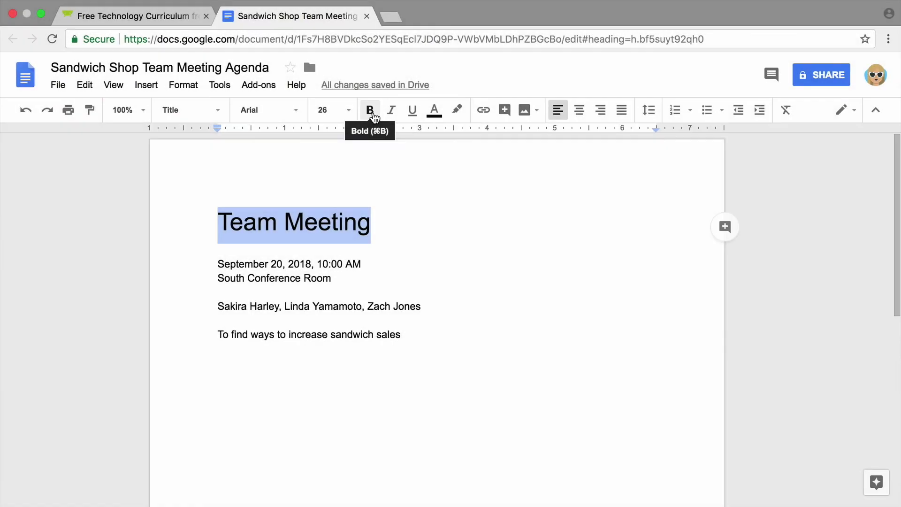
left_click(374, 116)
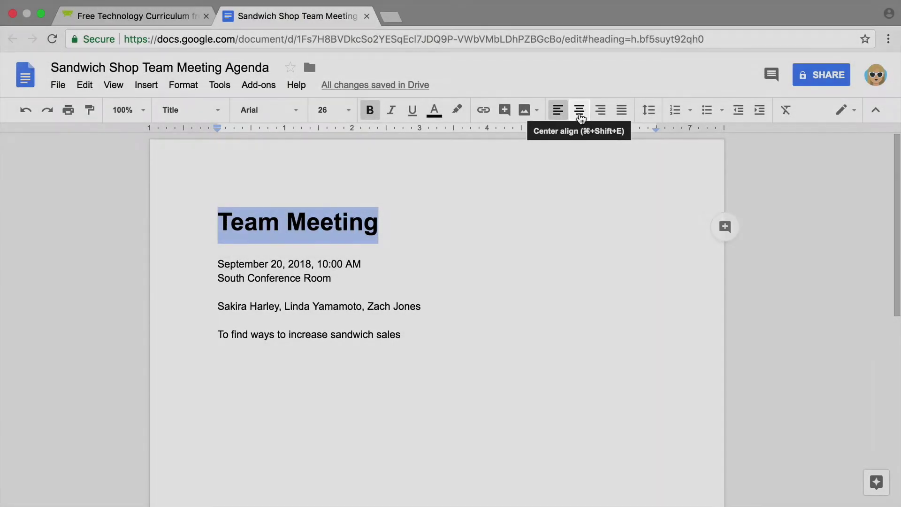
left_click(580, 116)
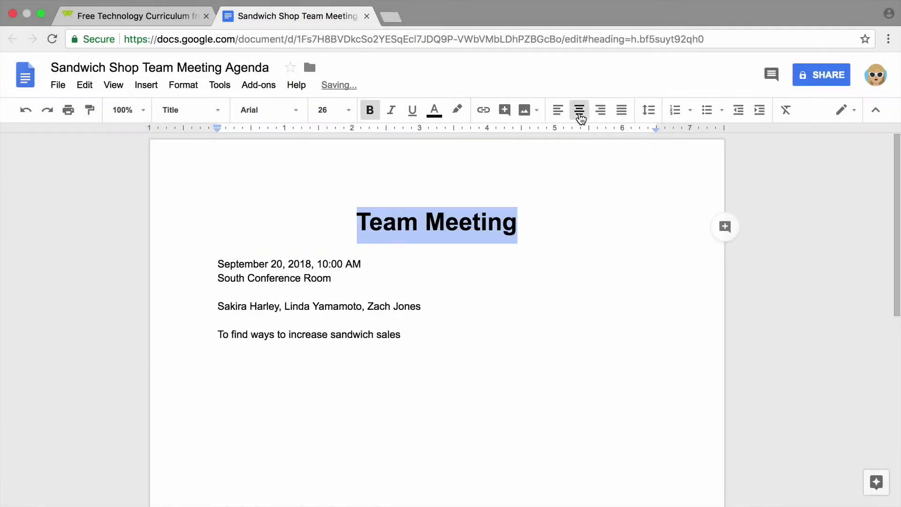
left_click(573, 225)
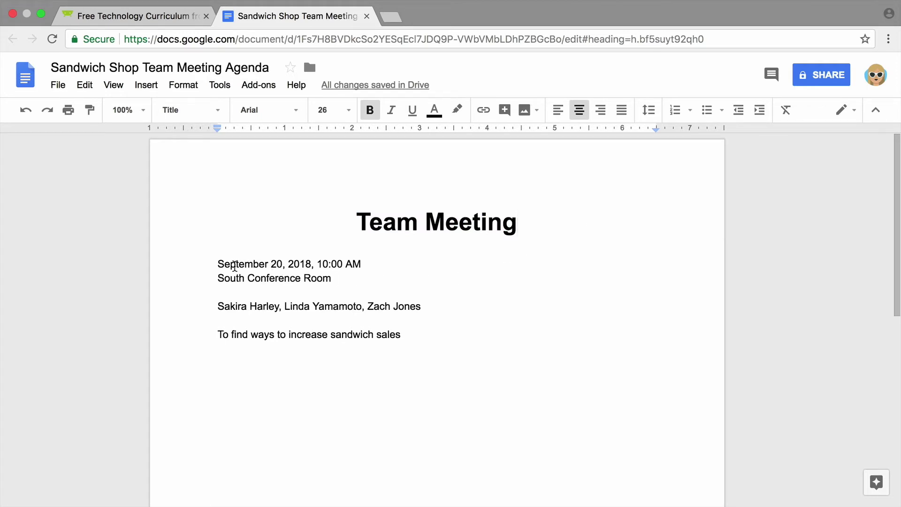
left_click(214, 263)
type("Details")
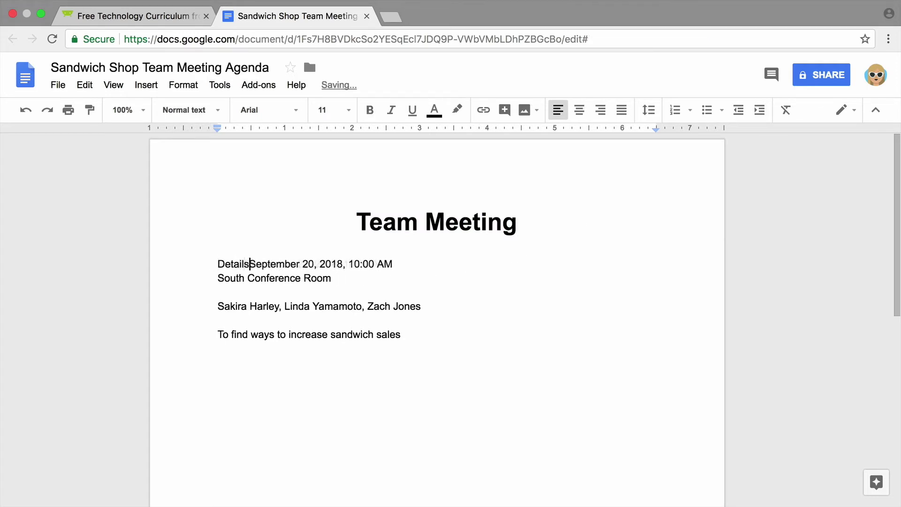
Put the Details, Attendees and Purpose labels on their own lines
key("Return")
left_click(214, 319)
type("Attendees")
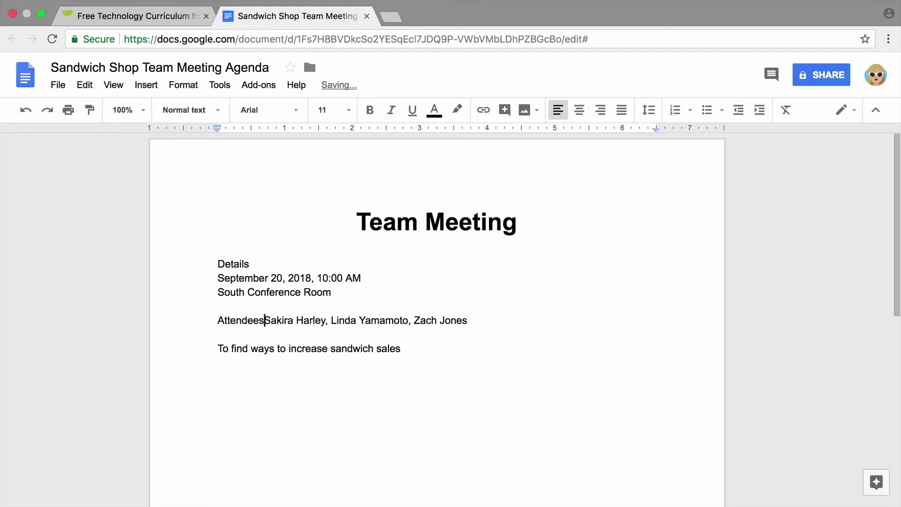
key("Return")
key("Down")
key("Down")
type("Purpose")
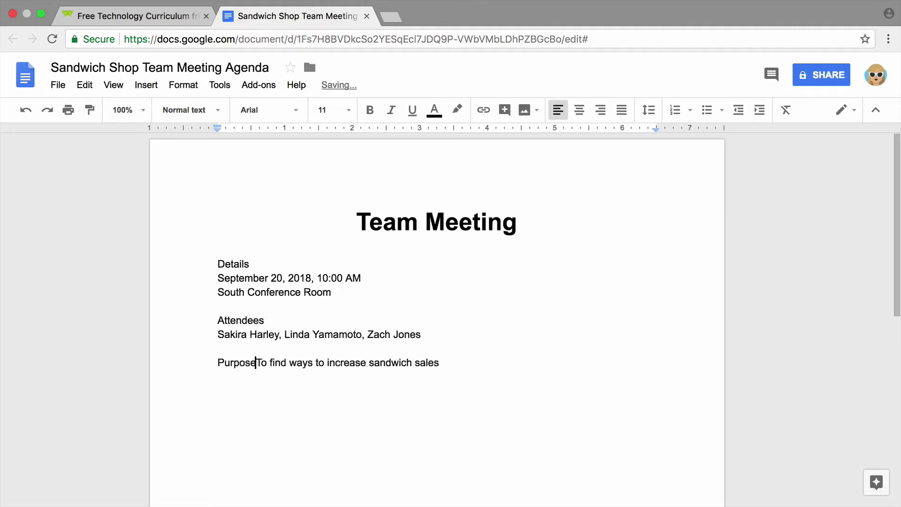
key("Return")
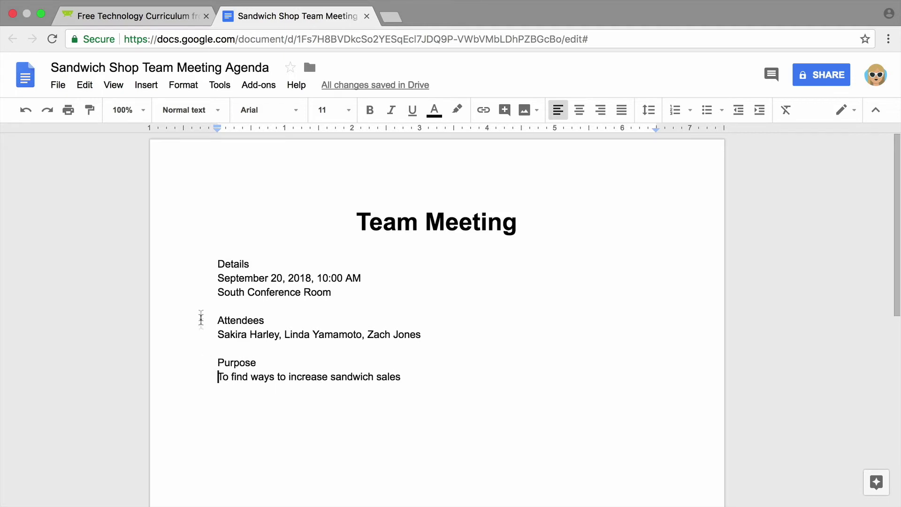
Format Details, Attendees and Purpose as Heading 2
left_click_drag(249, 264, 218, 261)
left_click(202, 118)
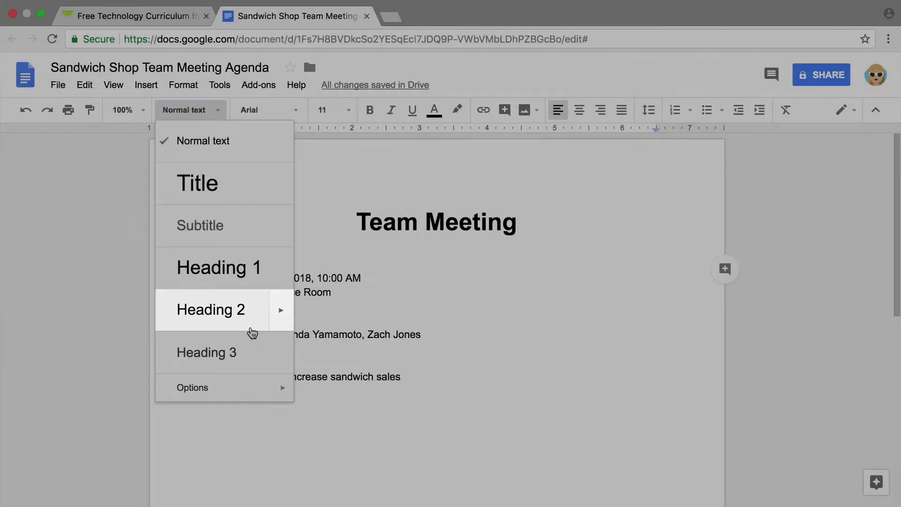
left_click(252, 332)
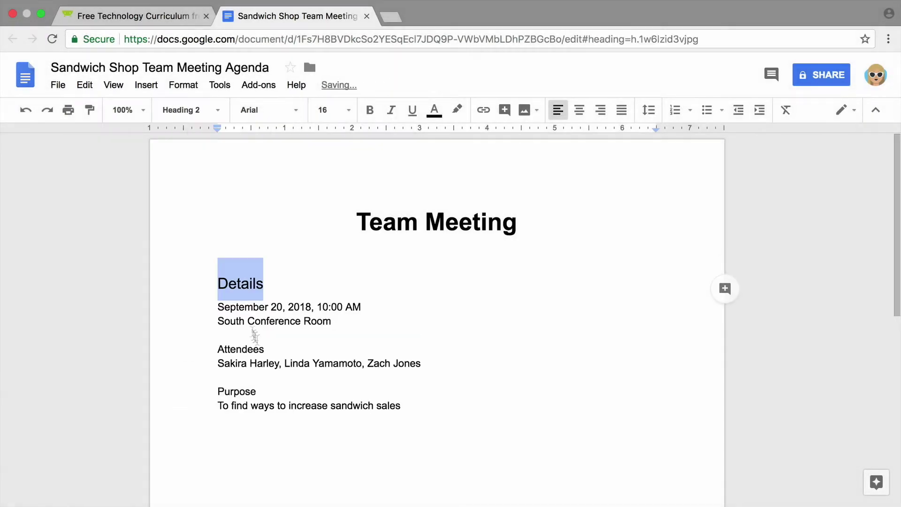
left_click_drag(264, 350, 217, 349)
left_click(203, 119)
left_click(242, 332)
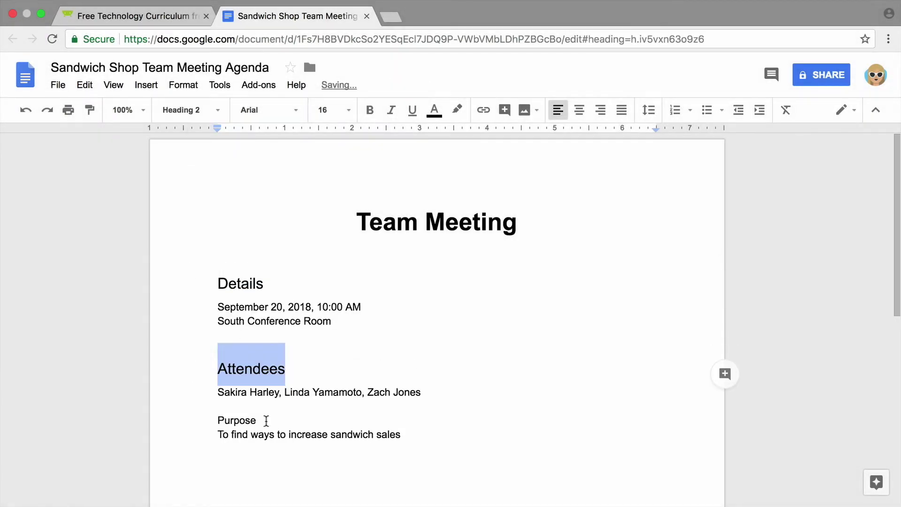
left_click_drag(264, 420, 218, 420)
left_click(203, 117)
left_click(235, 329)
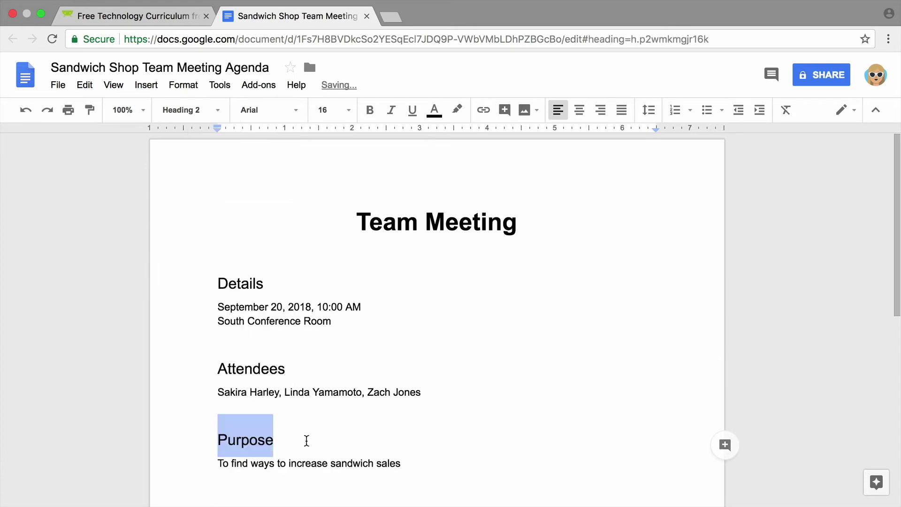
scroll(306, 441, "down", 2)
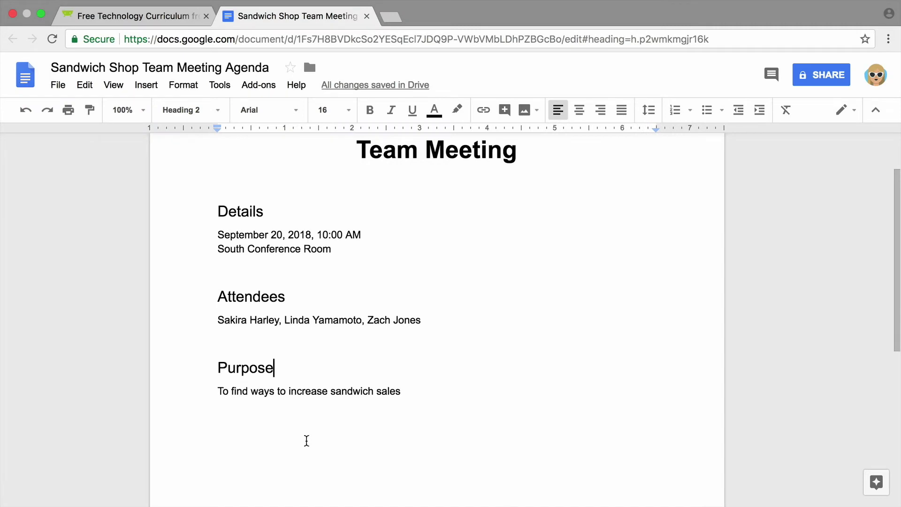
scroll(306, 441, "down", 3)
Add a 'Topics to Discuss' Heading 2 after the purpose sentence, with a normal line below
left_click(435, 237)
key("Return")
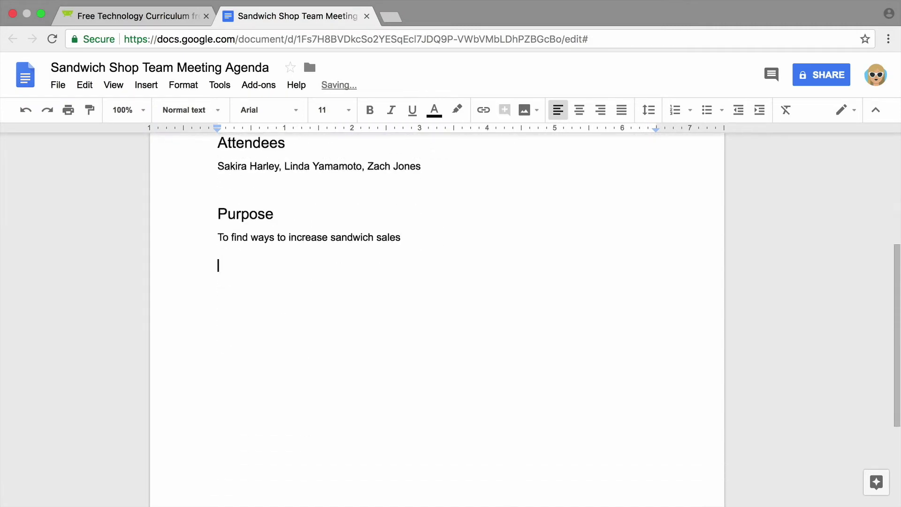
type("Topics to Discuss")
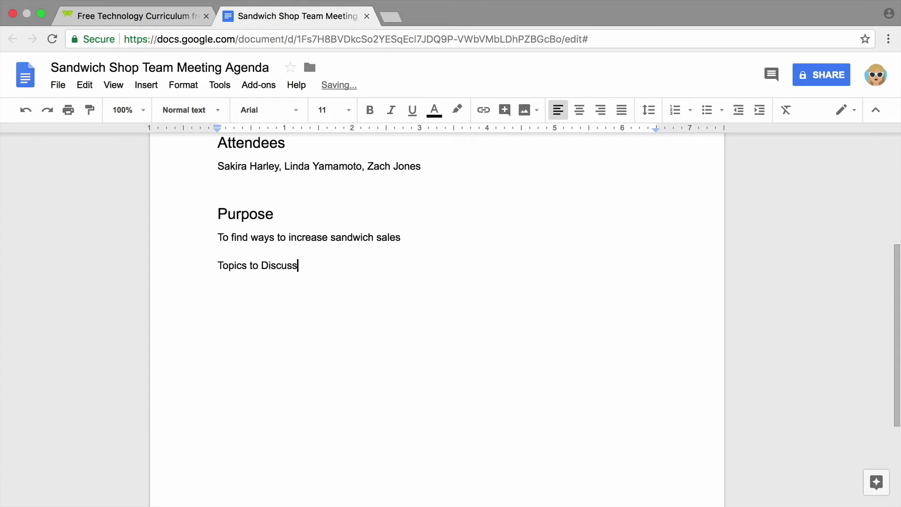
left_click_drag(375, 273, 212, 269)
left_click(201, 110)
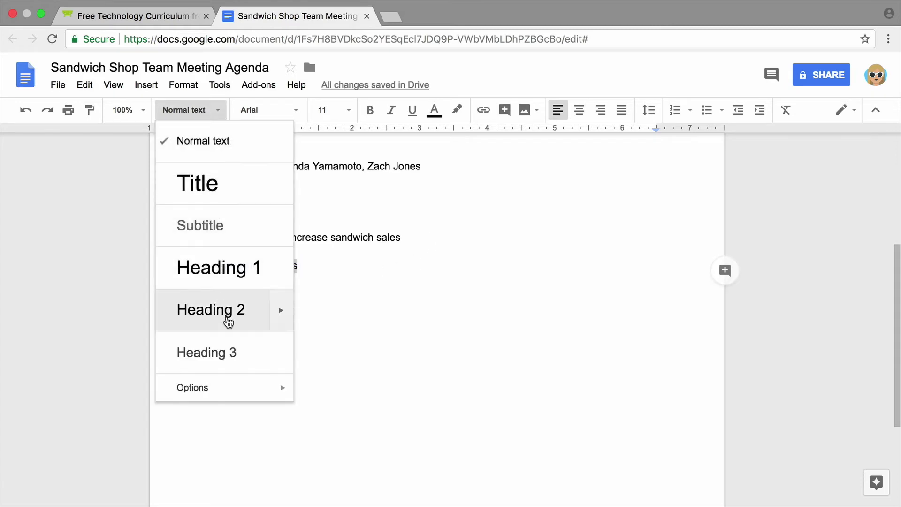
left_click(227, 317)
left_click(364, 300)
key("Return")
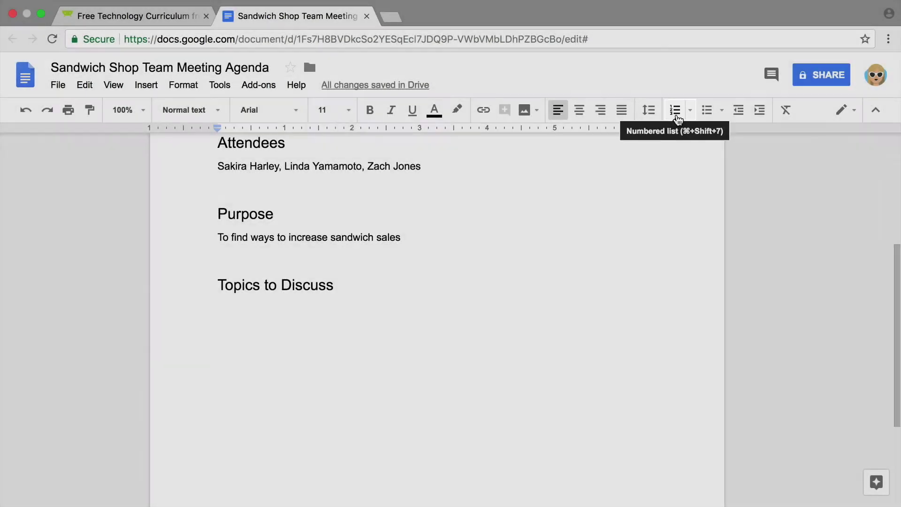
Start a numbered topic list under Topics to Discuss, beginning with adding an AM or PM shift
left_click(677, 121)
type("Po")
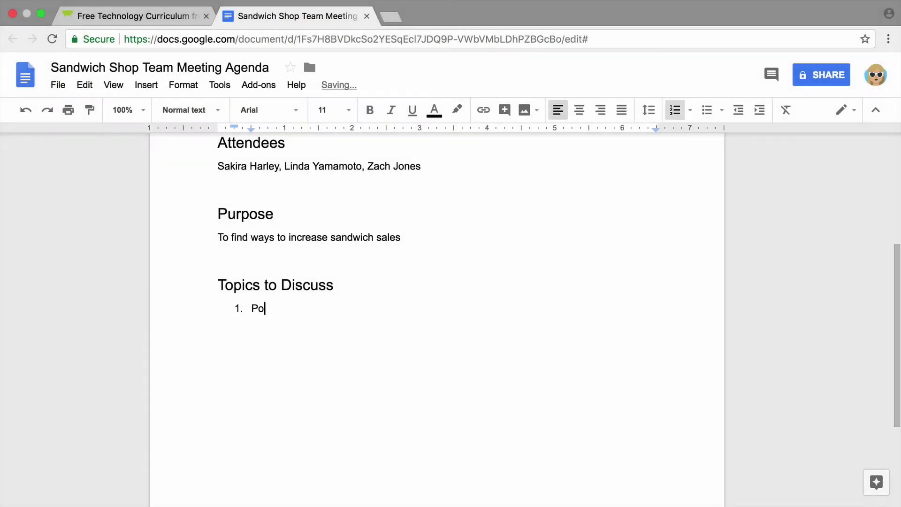
type("ssibility of adding an AM or PM shift")
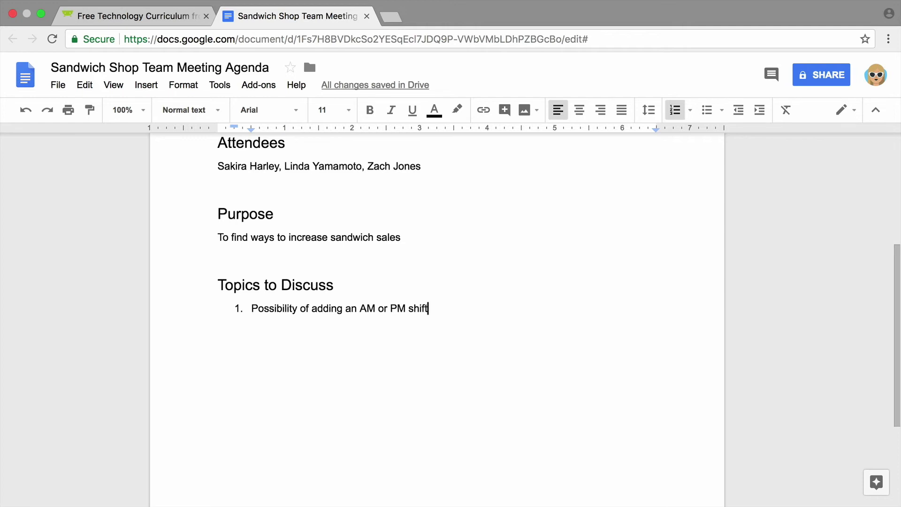
key("Return")
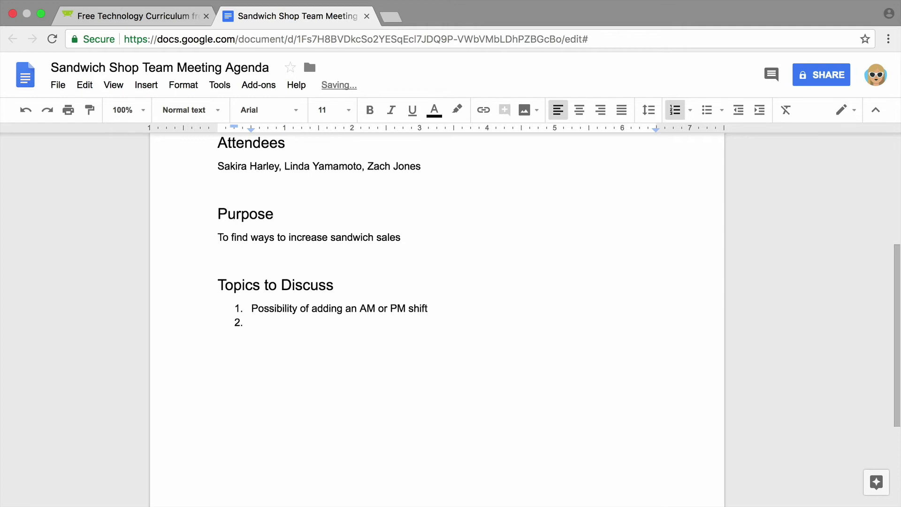
type("New hires ")
type("and new process if we add a")
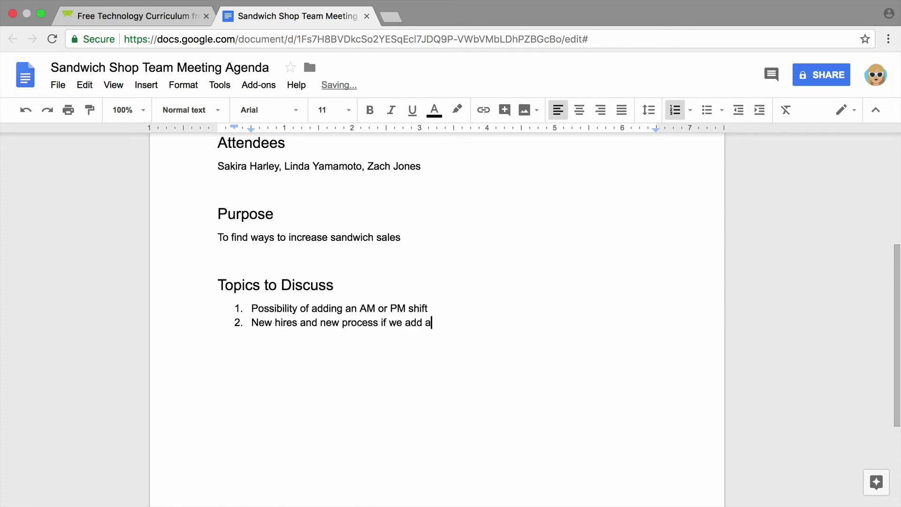
type(" shift")
key("Return")
type("Id")
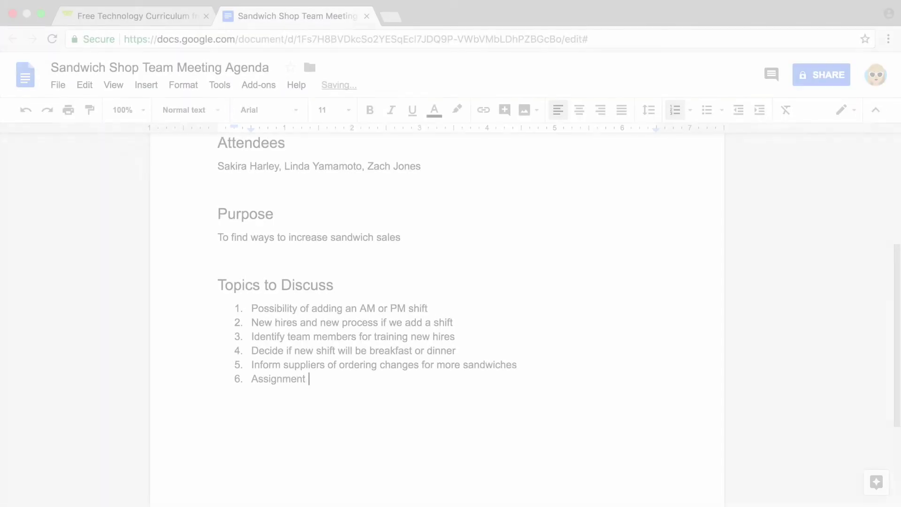
type("of action items")
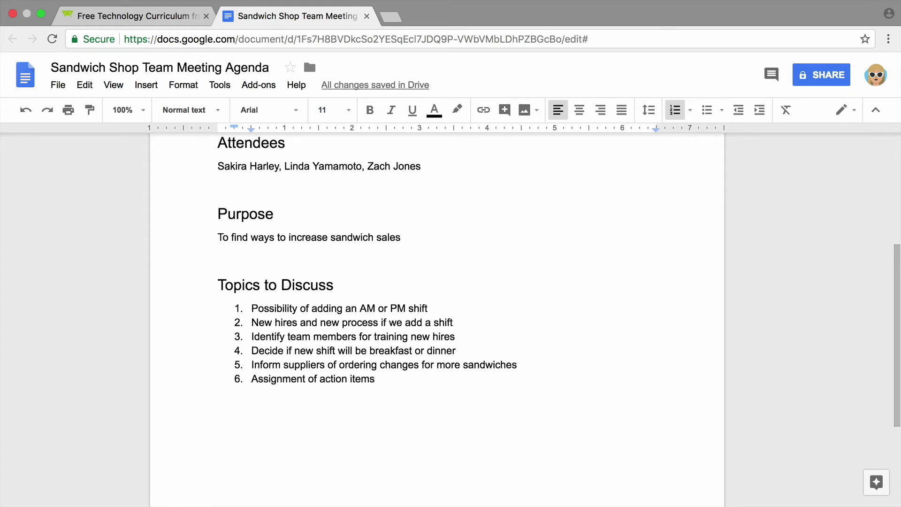
scroll(816, 254, "up", 1)
scroll(817, 255, "up", 3)
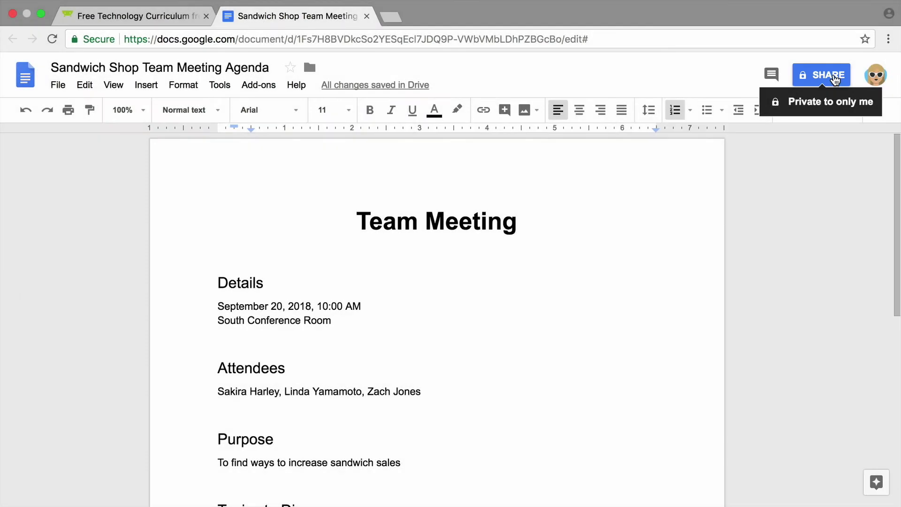
Add the three attendees as invitees in the Share dialog and check their edit access
left_click(836, 79)
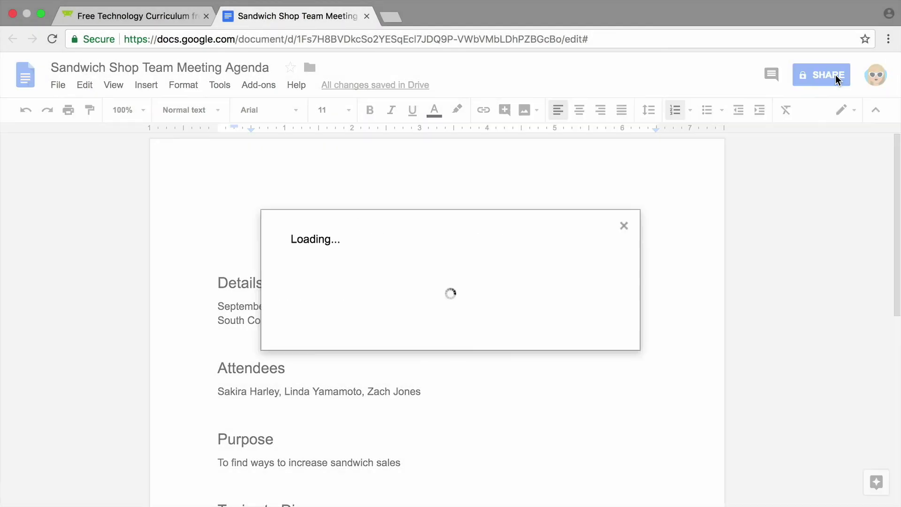
type("linda")
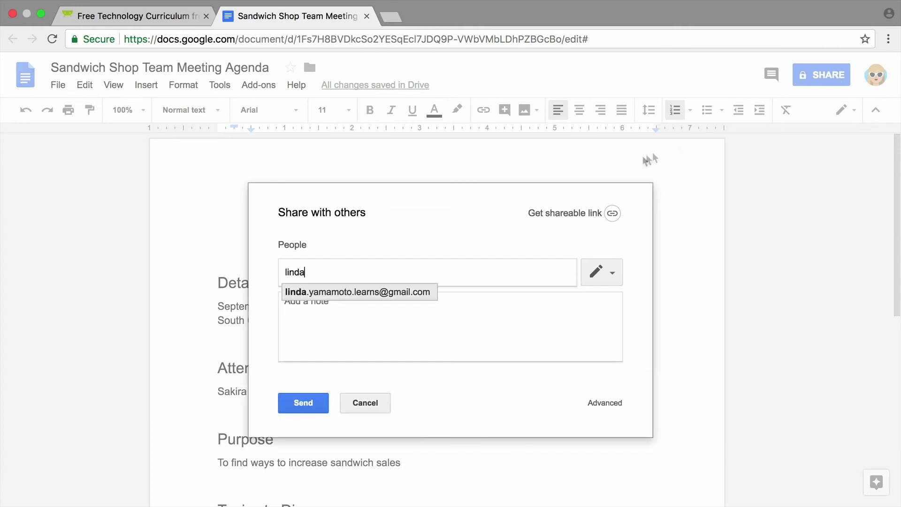
left_click(425, 293)
type("sa")
key("Return")
type("zach")
key("Return")
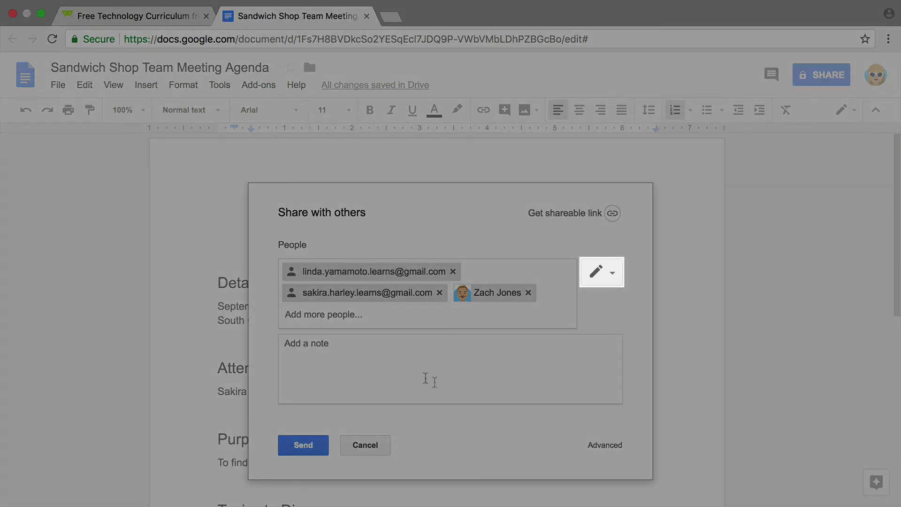
left_click(612, 274)
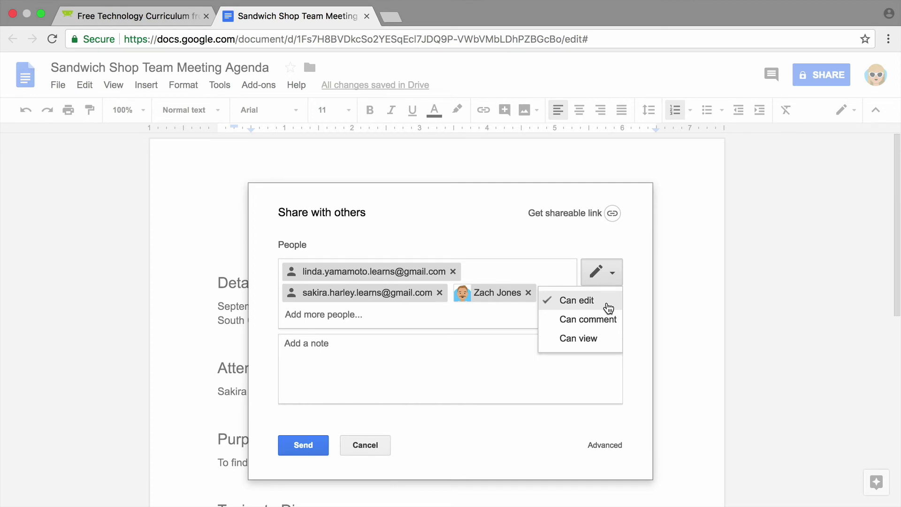
Keep Can edit, add a note asking attendees to edit topics, and send the invitations
left_click(609, 308)
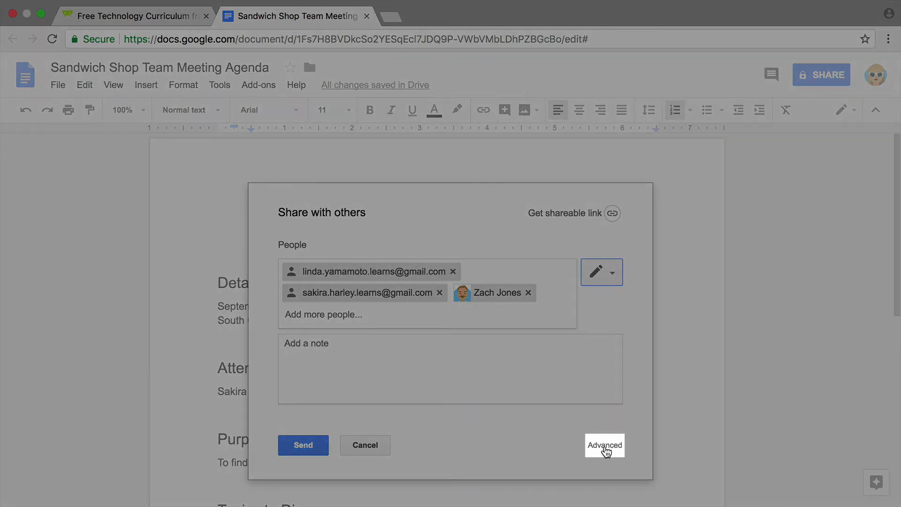
left_click(605, 447)
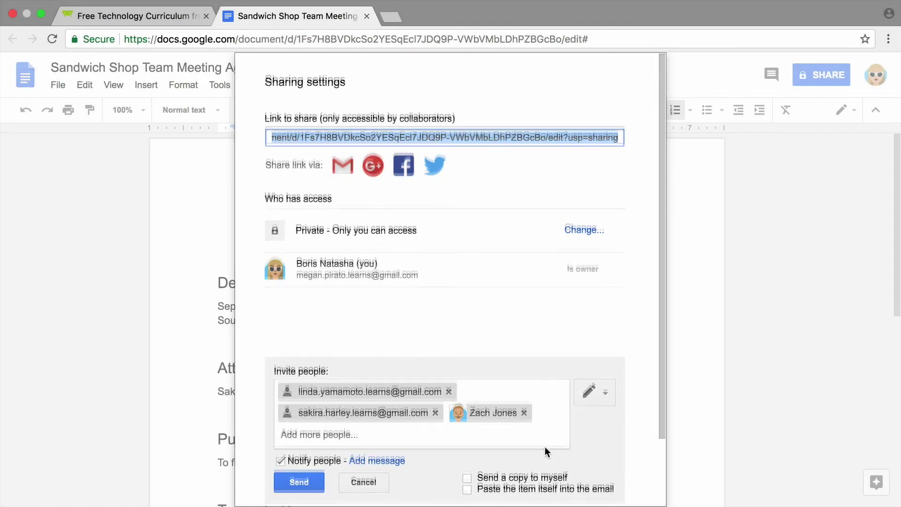
scroll(546, 446, "down", 2)
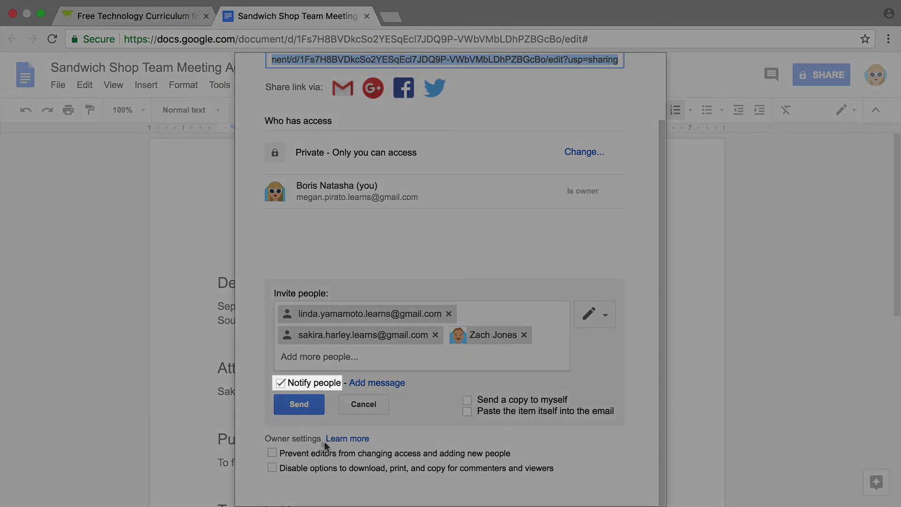
left_click(281, 384)
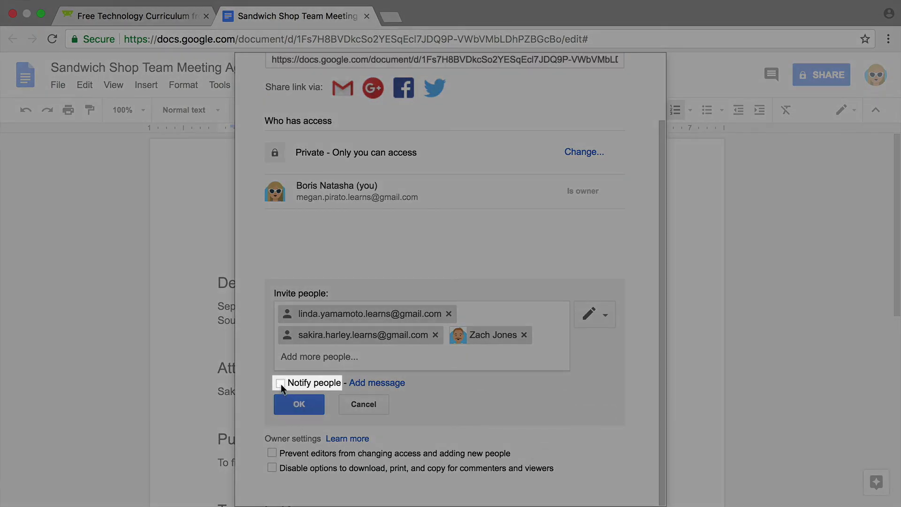
left_click(282, 384)
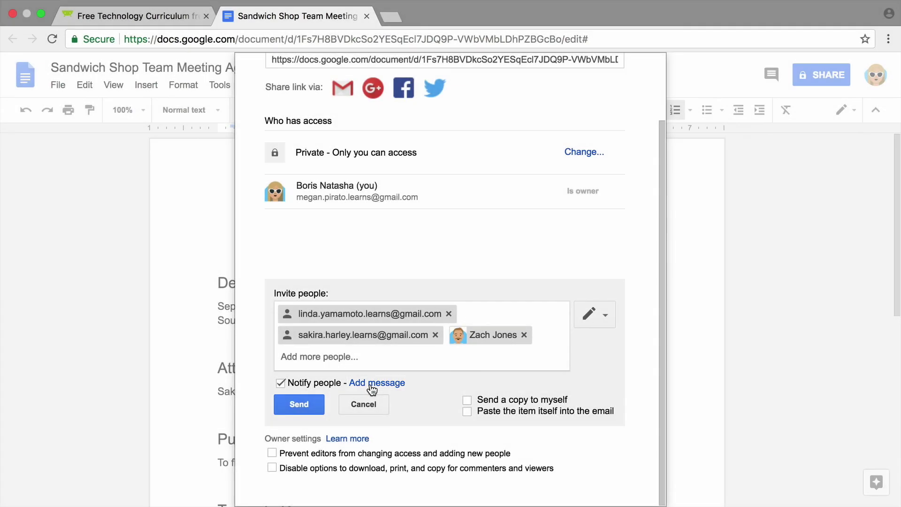
left_click(377, 384)
type("Here is the agenda for ou")
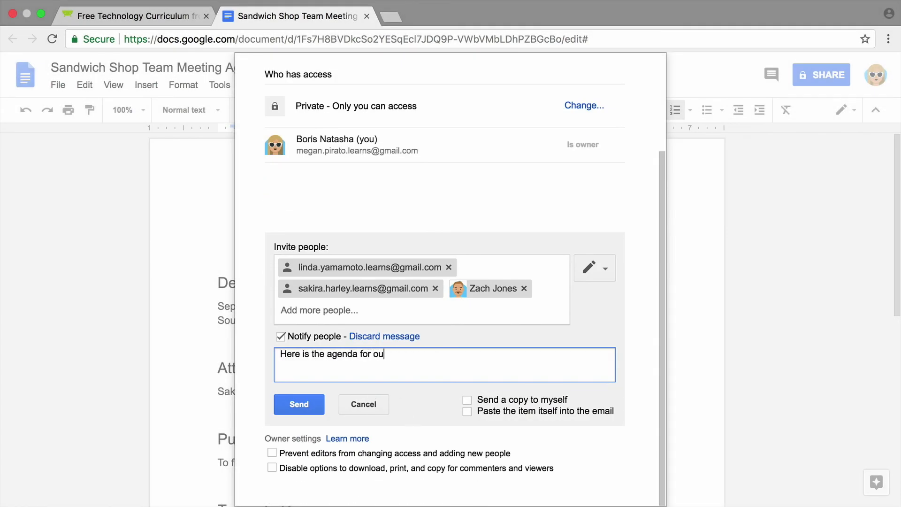
type("r upcoming meeting. Please change or add discu")
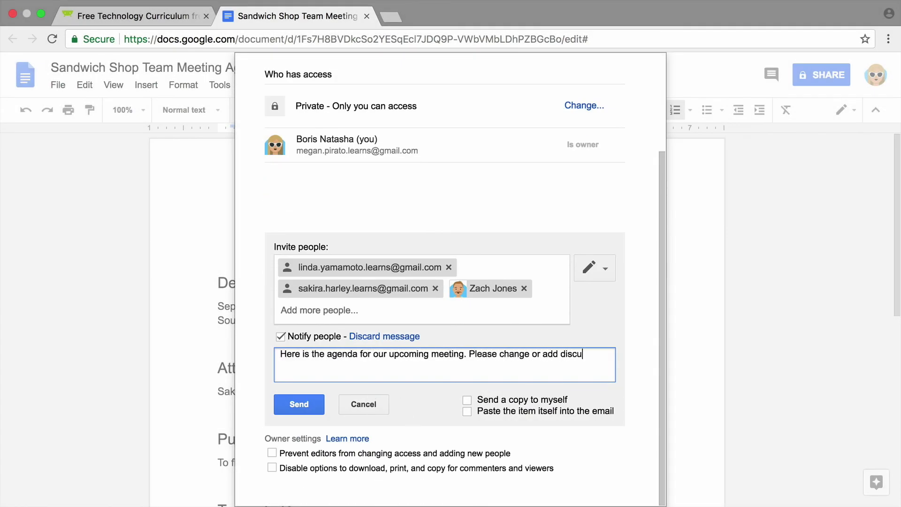
type("ssion topics as needed.")
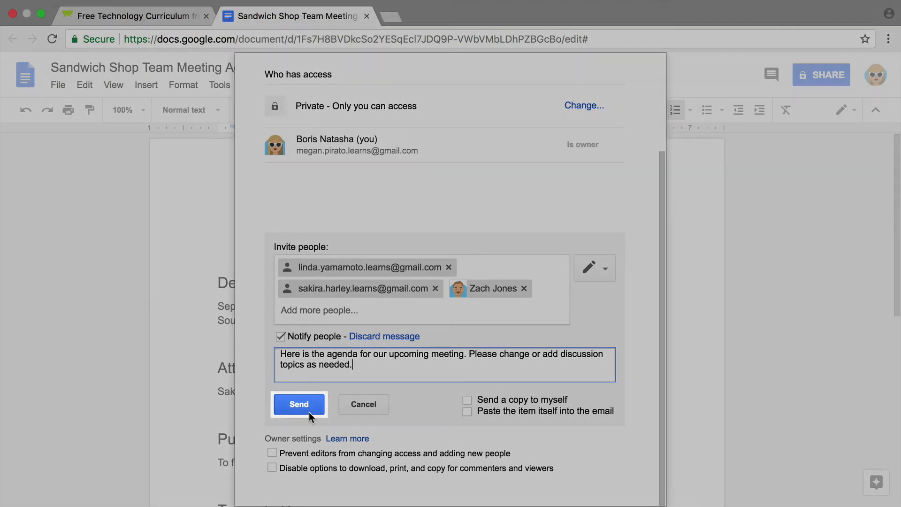
left_click(309, 410)
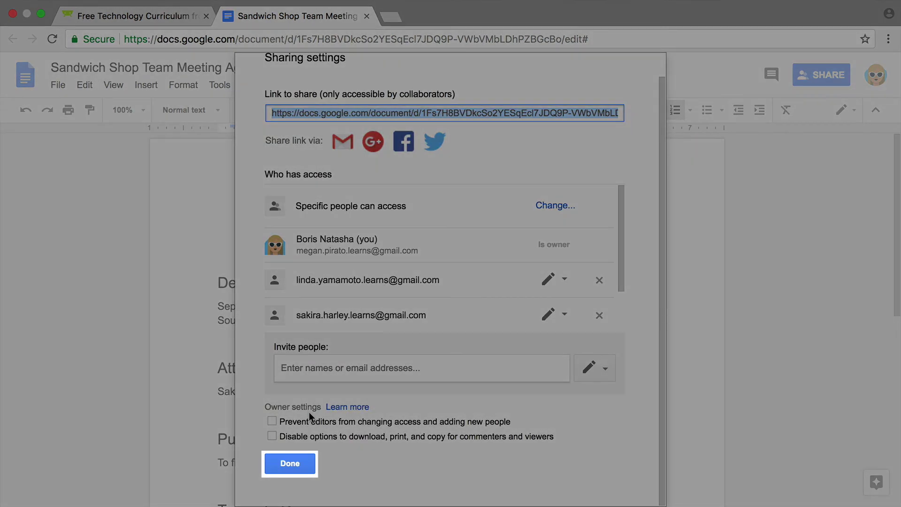
Close the sharing settings with Done
left_click(309, 464)
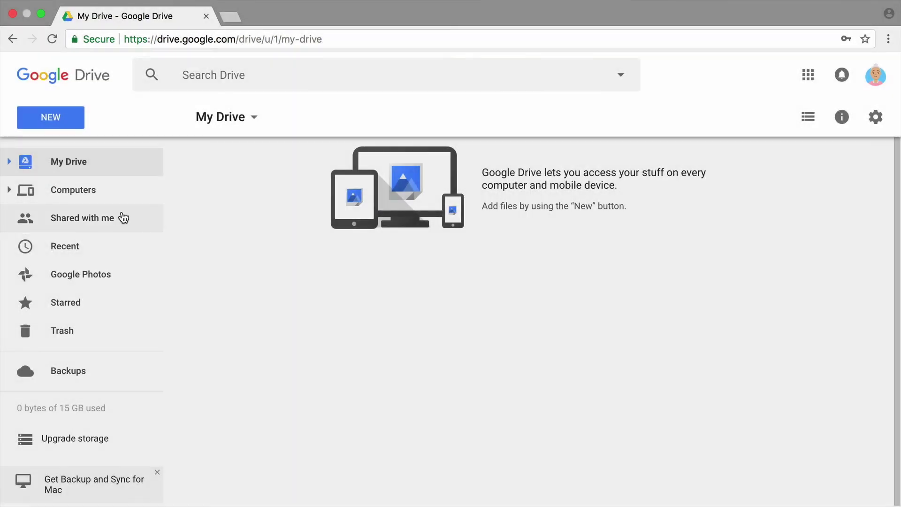
Open Shared with me in Google Drive to find the Sandwich Shop agenda
left_click(122, 218)
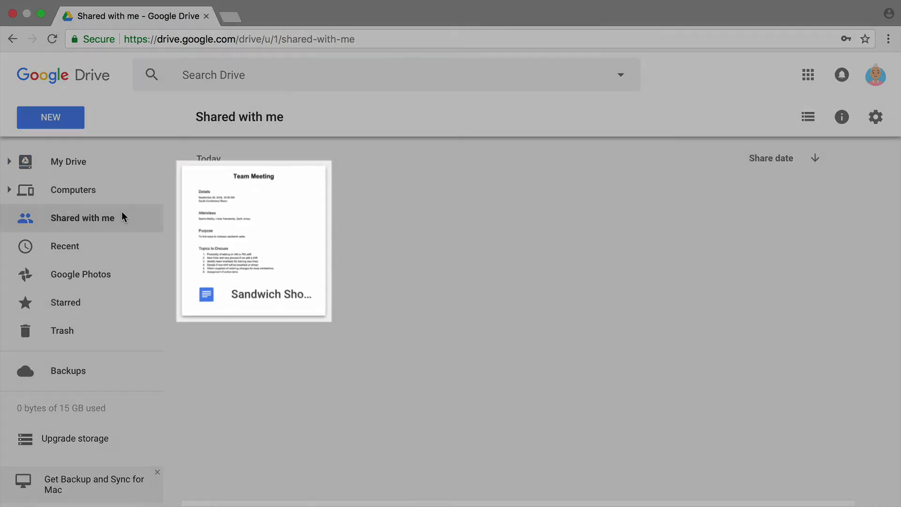